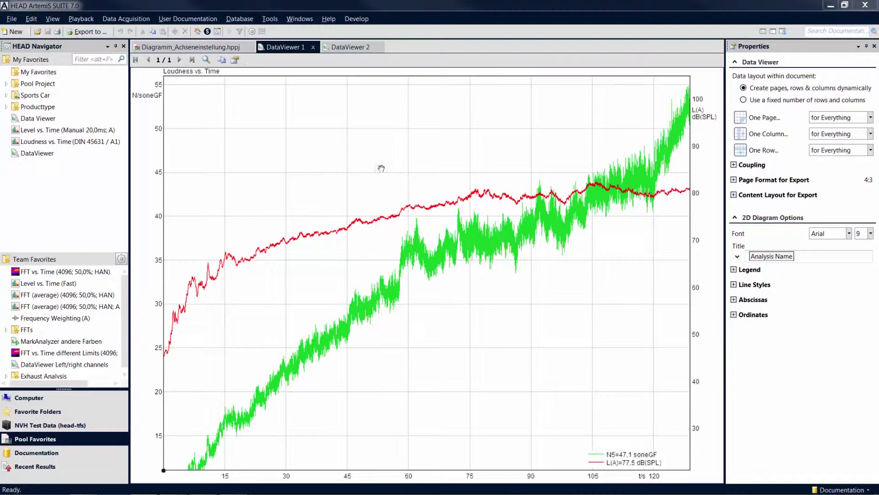
# Try other axis placements, then restore one vertical axis per side and the time axis at the bottom.
pyautogui.rightClick(326, 157)
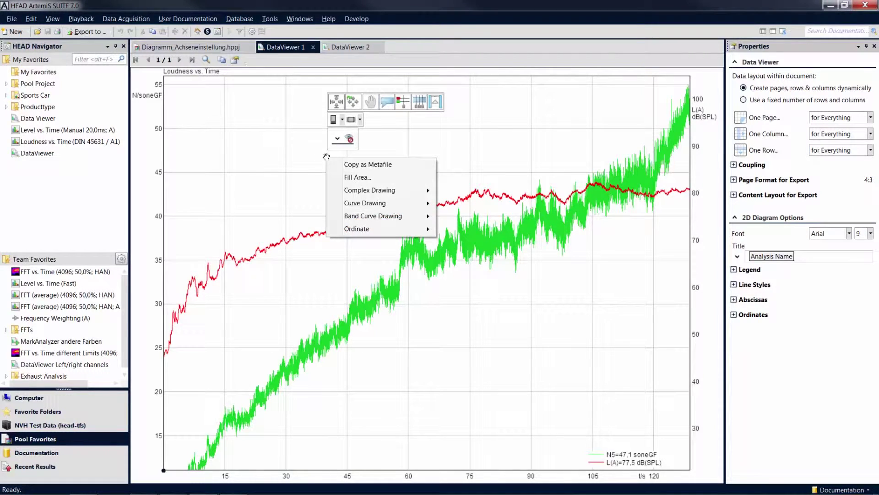
pyautogui.click(361, 120)
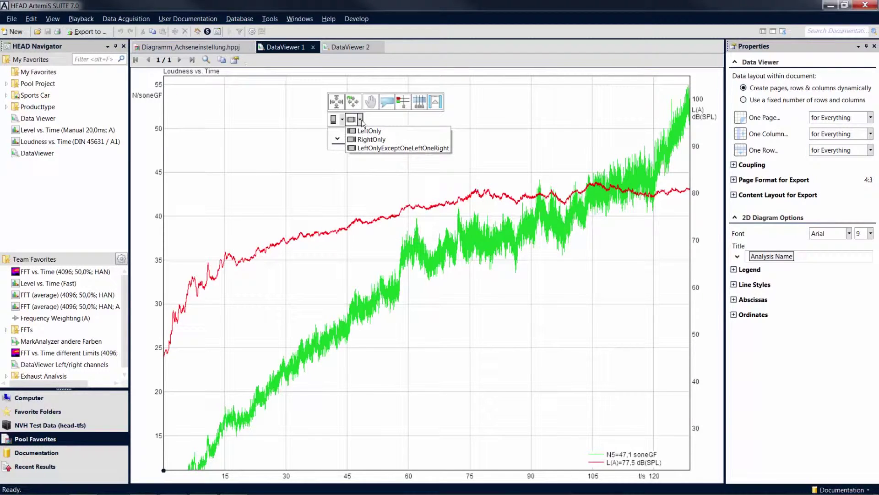
pyautogui.click(397, 132)
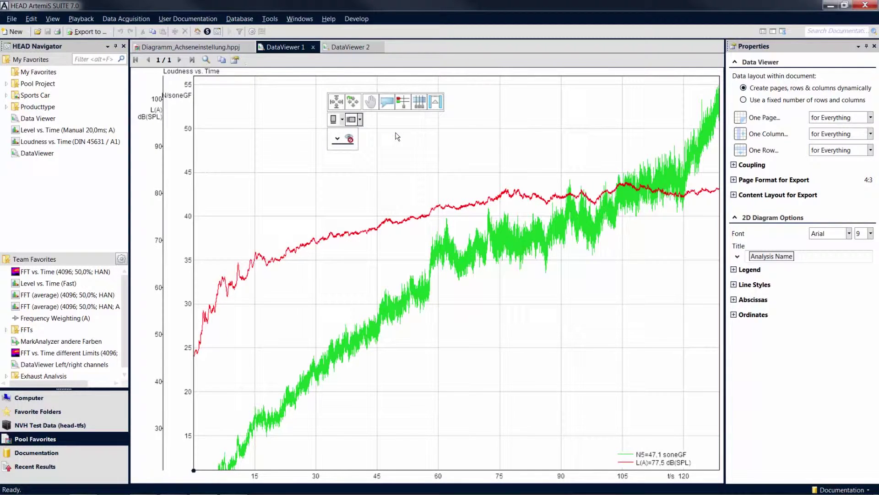
pyautogui.click(360, 120)
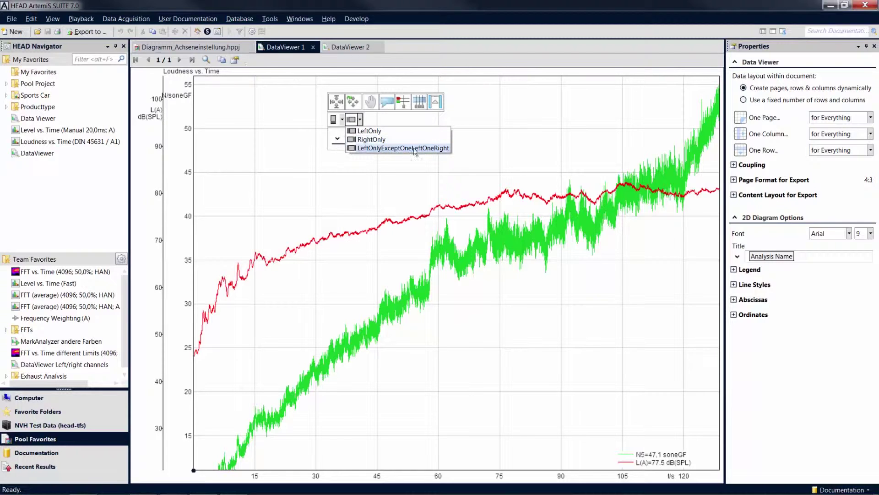
pyautogui.click(446, 148)
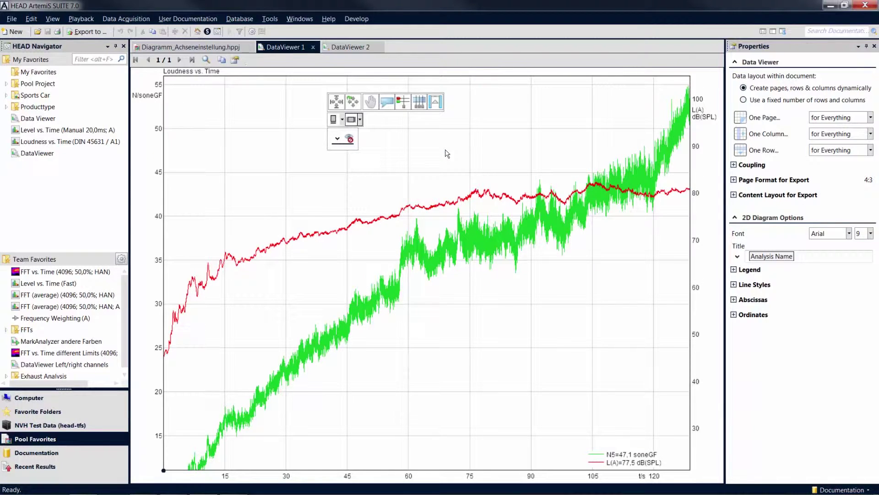
pyautogui.click(343, 120)
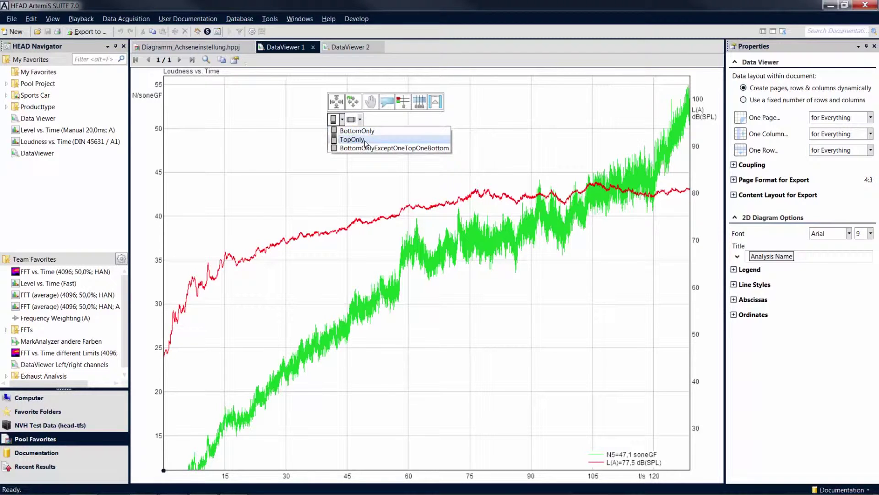
pyautogui.click(370, 143)
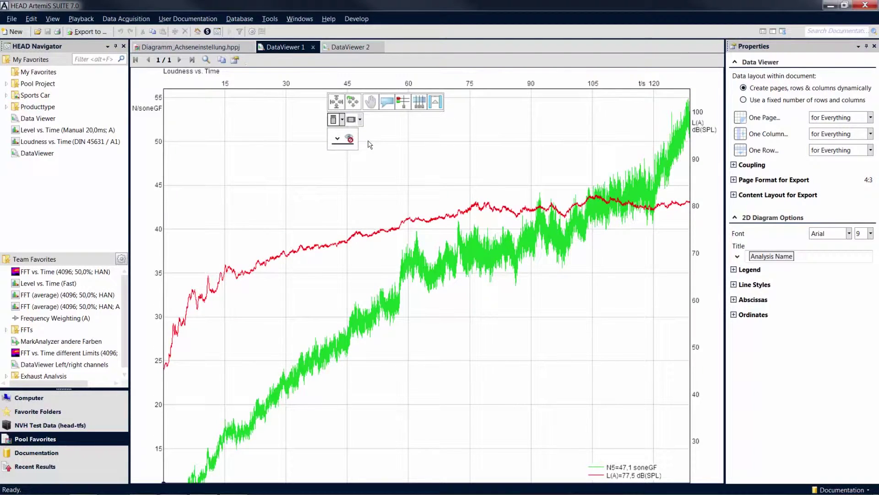
pyautogui.click(343, 120)
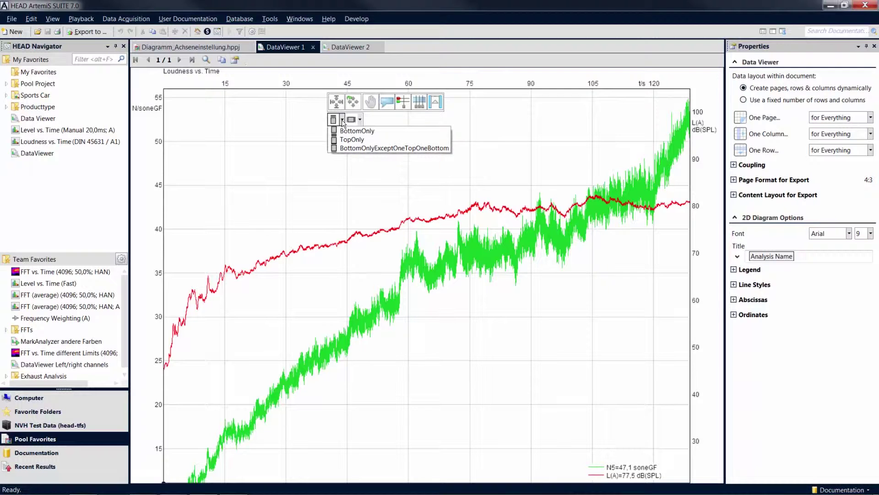
pyautogui.click(385, 131)
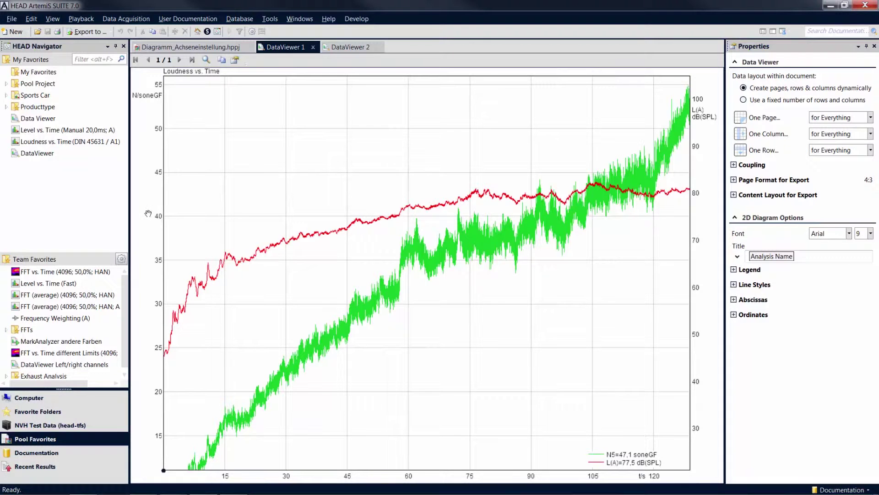
# Set the N/soneGF loudness axis range to 10–60.
pyautogui.moveTo(149, 213)
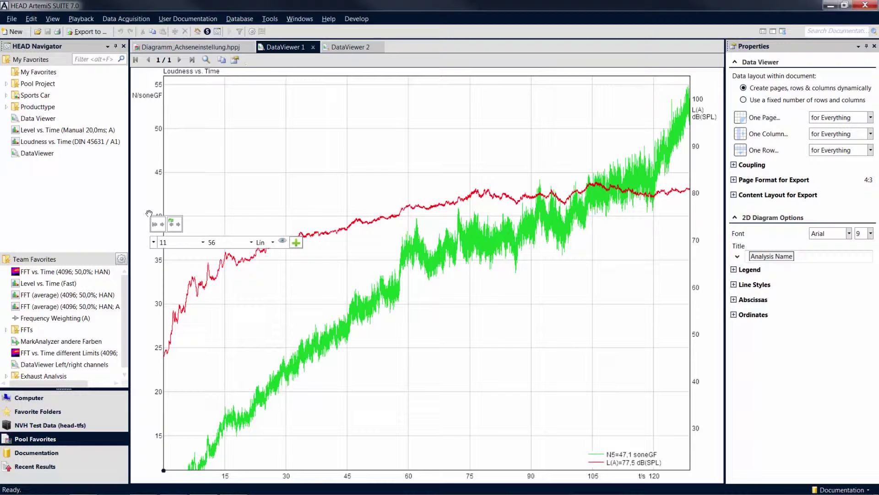
pyautogui.click(169, 243)
pyautogui.write('10')
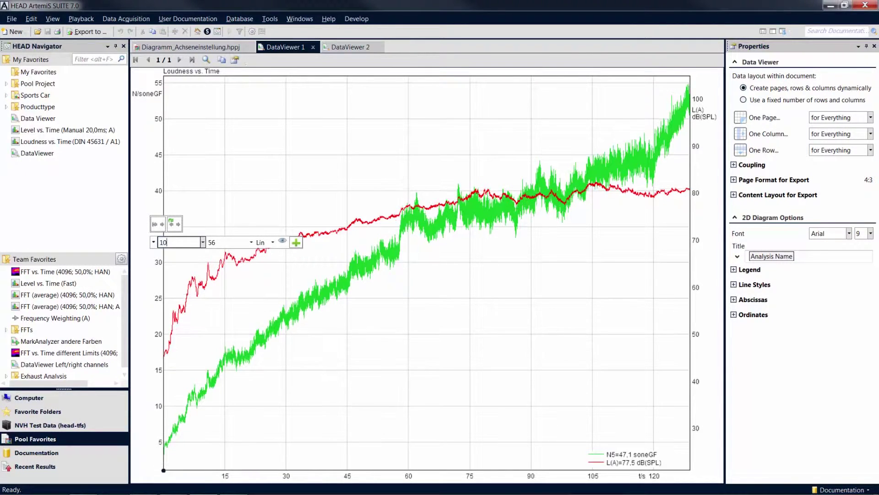
pyautogui.press('Tab')
pyautogui.write('60')
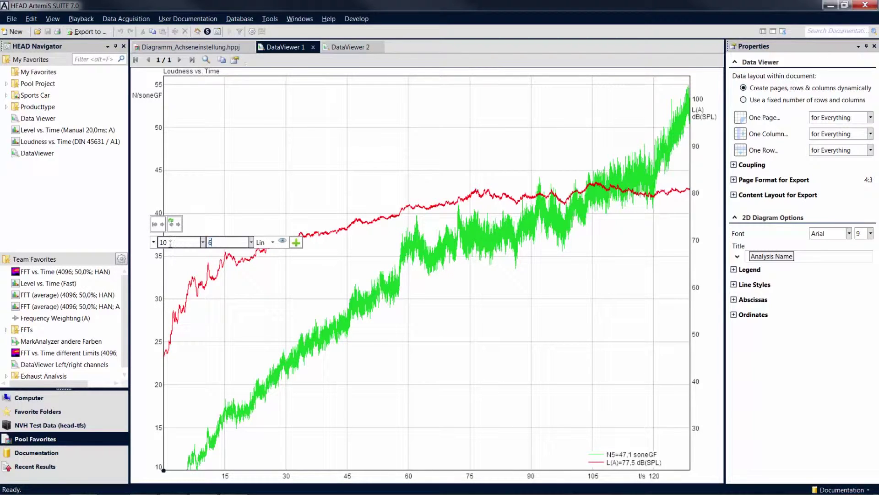
pyautogui.press('Return')
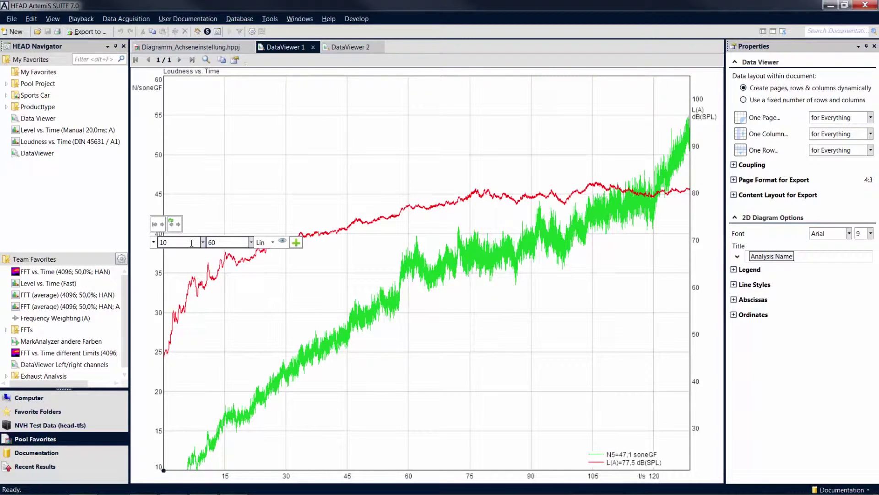
# Keep the loudness axis linear, then make it visible again under the ordinate settings.
pyautogui.click(273, 242)
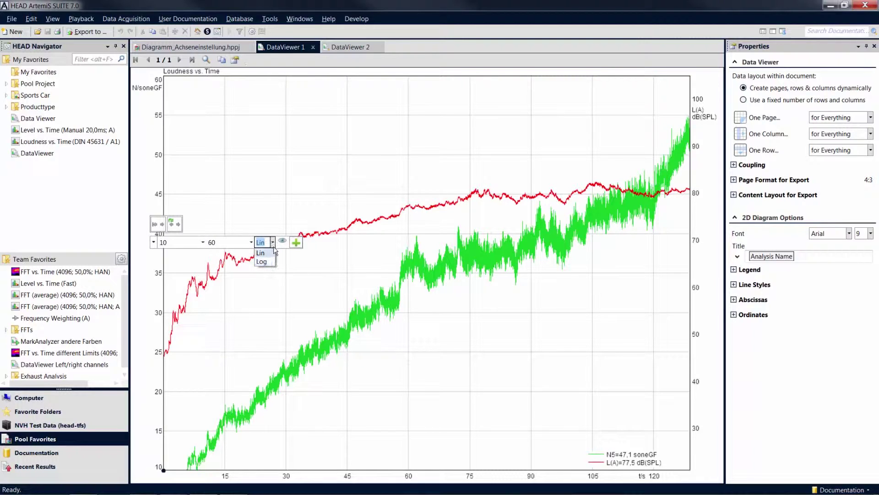
pyautogui.click(283, 246)
pyautogui.click(283, 246)
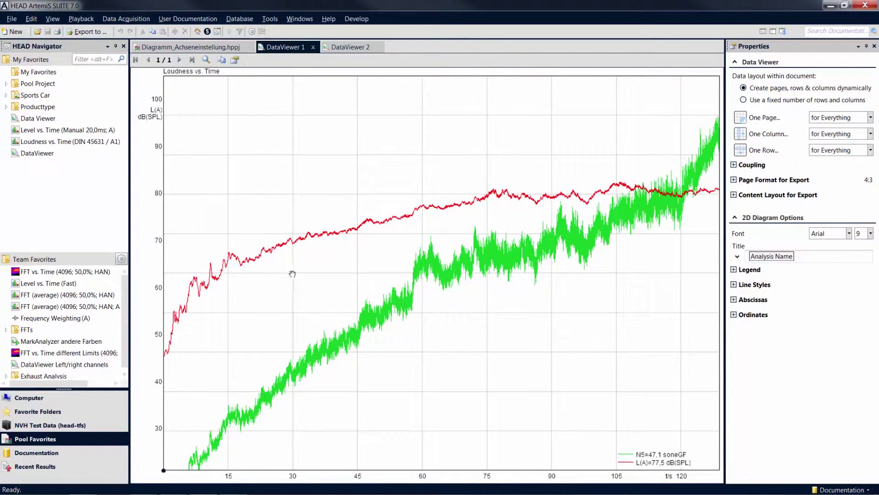
pyautogui.click(734, 315)
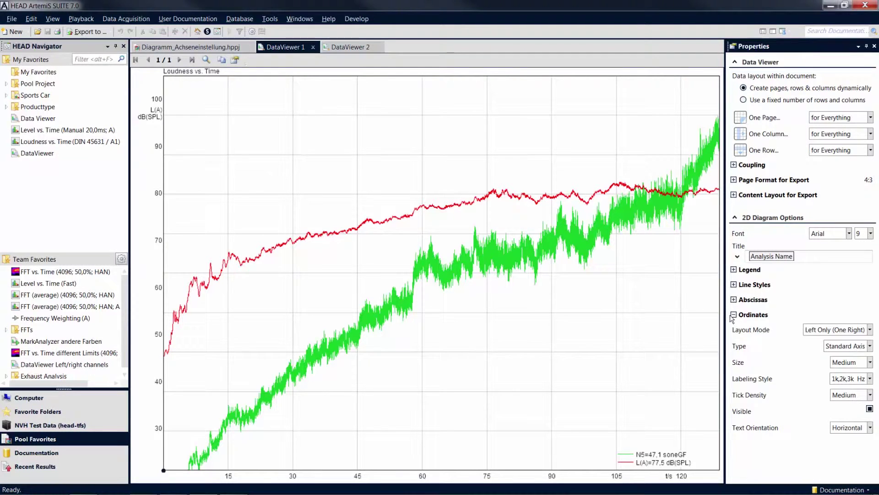
pyautogui.click(870, 409)
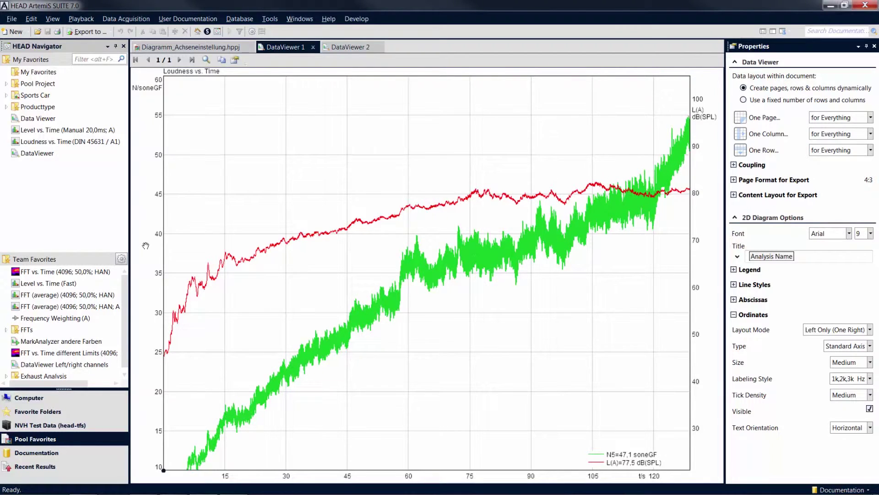
# Make the left loudness axis narrow with a vertically oriented N/soneGF label.
pyautogui.moveTo(145, 247)
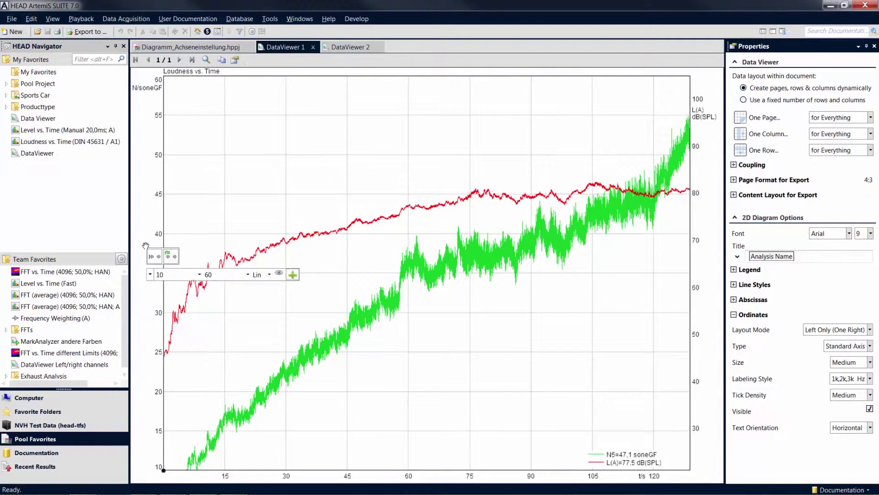
pyautogui.click(149, 278)
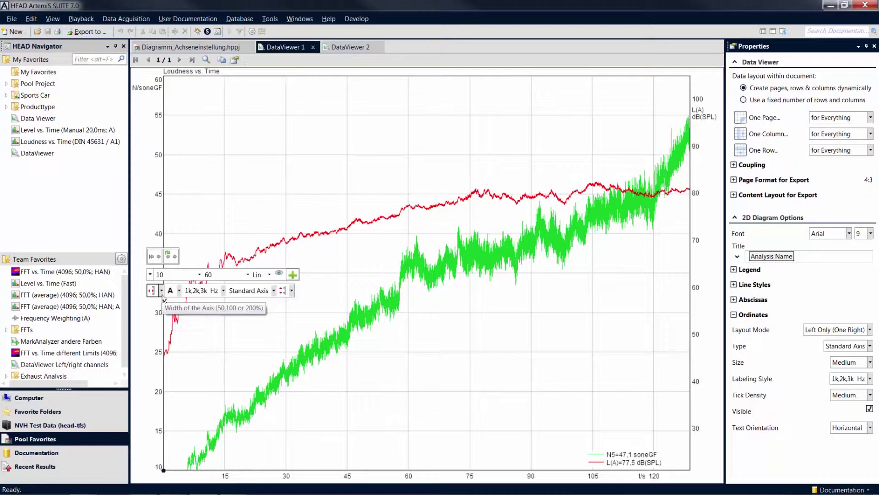
pyautogui.click(162, 291)
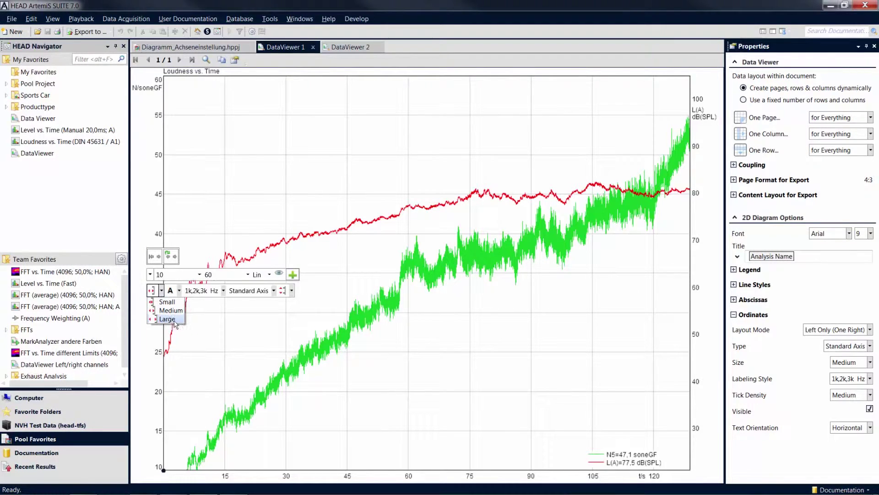
pyautogui.click(179, 303)
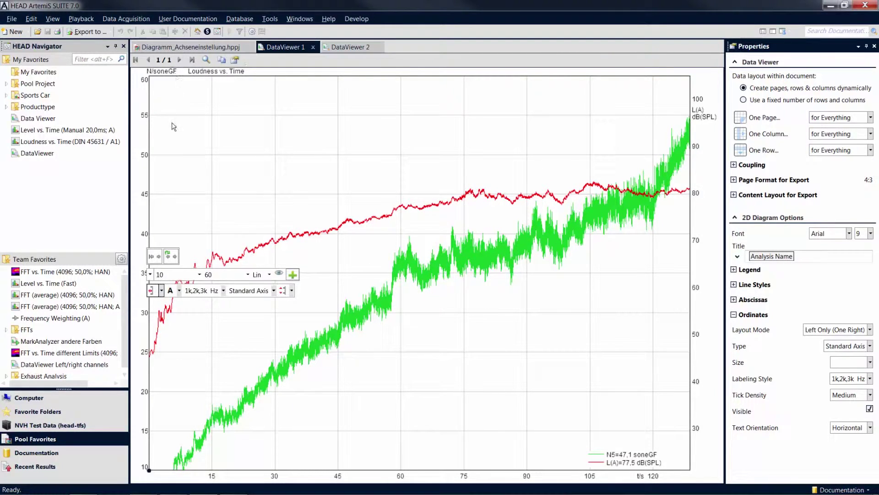
pyautogui.click(179, 292)
pyautogui.click(189, 311)
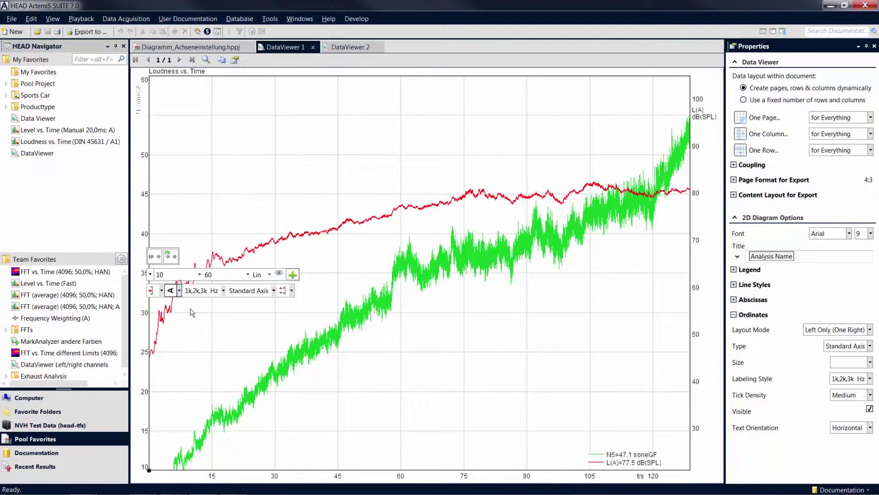
pyautogui.click(192, 312)
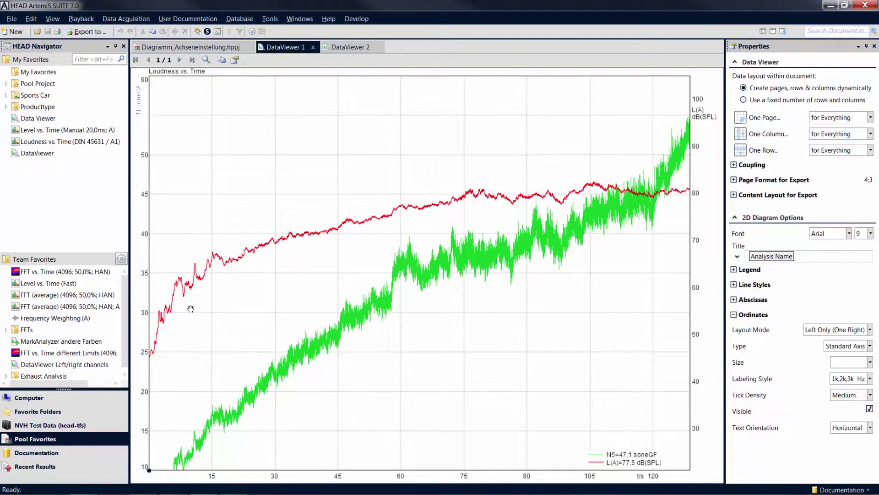
# Label the FFT (average) frequency axis in 1,2,3·10³ Hz power-of-ten style.
pyautogui.click(362, 48)
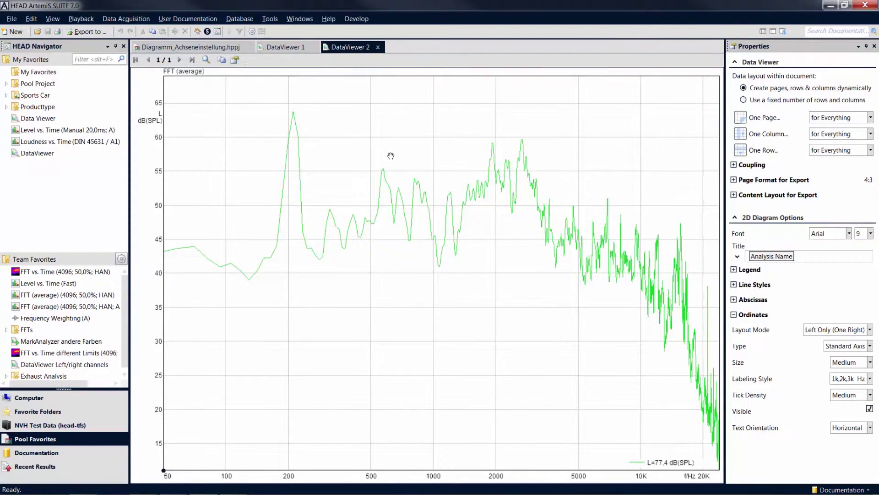
pyautogui.click(394, 477)
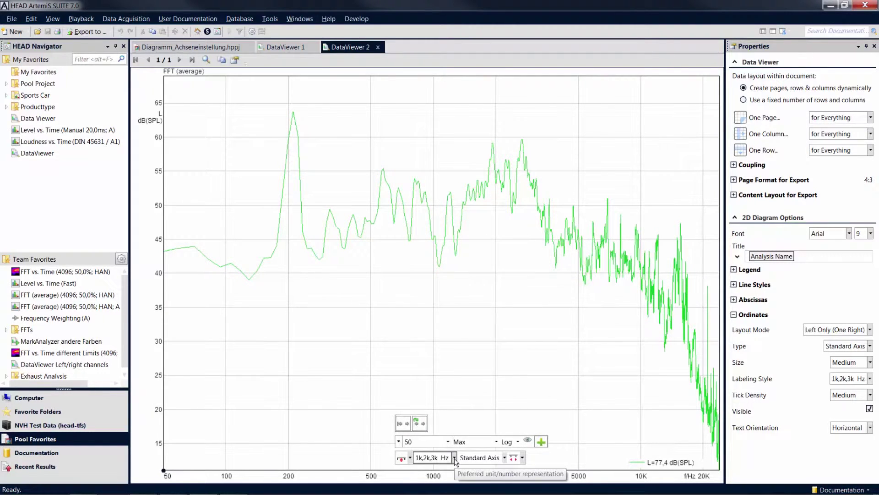
pyautogui.click(454, 457)
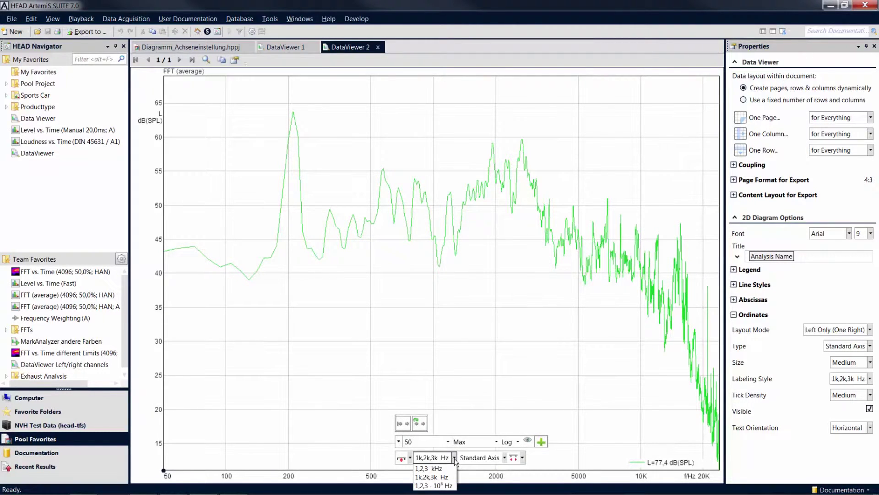
pyautogui.click(440, 485)
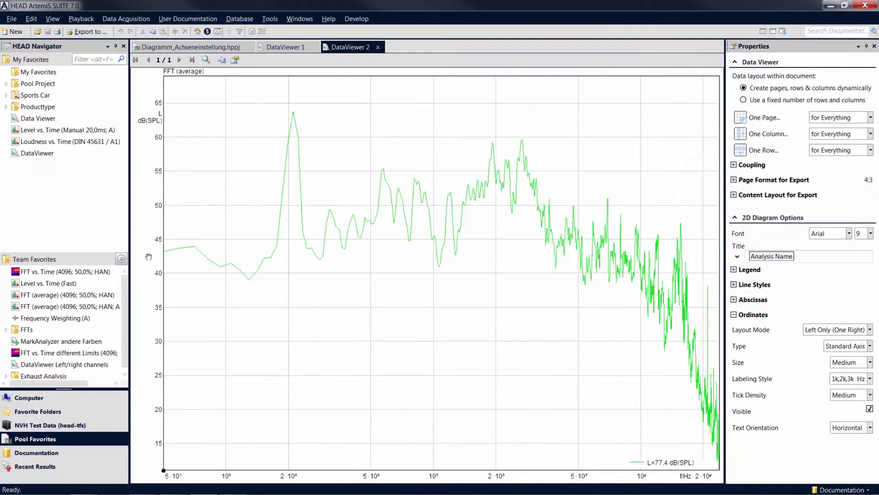
# Give the level axis a Manual Step Axis with a 5 dB step.
pyautogui.moveTo(149, 256)
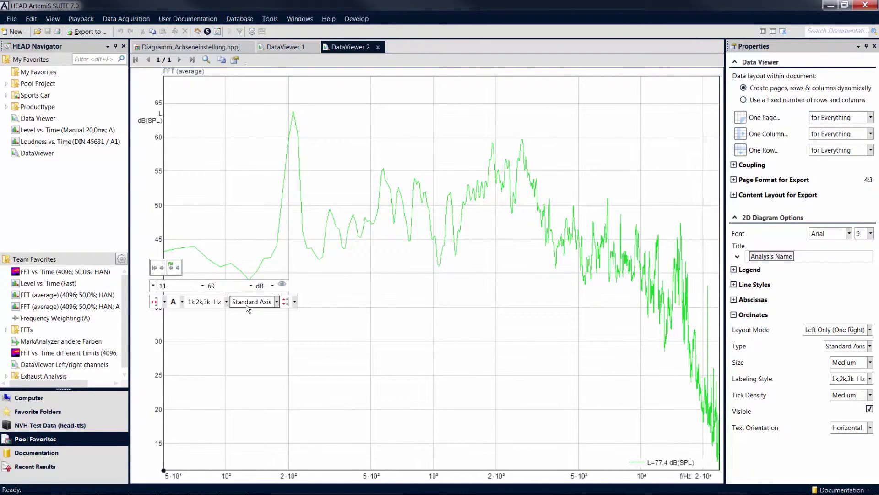
pyautogui.click(276, 302)
pyautogui.click(276, 320)
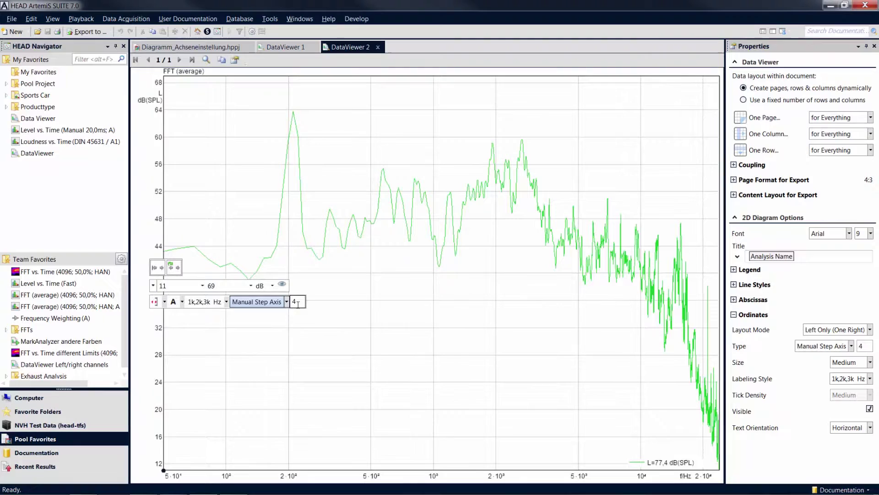
pyautogui.click(297, 304)
pyautogui.press('BackSpace')
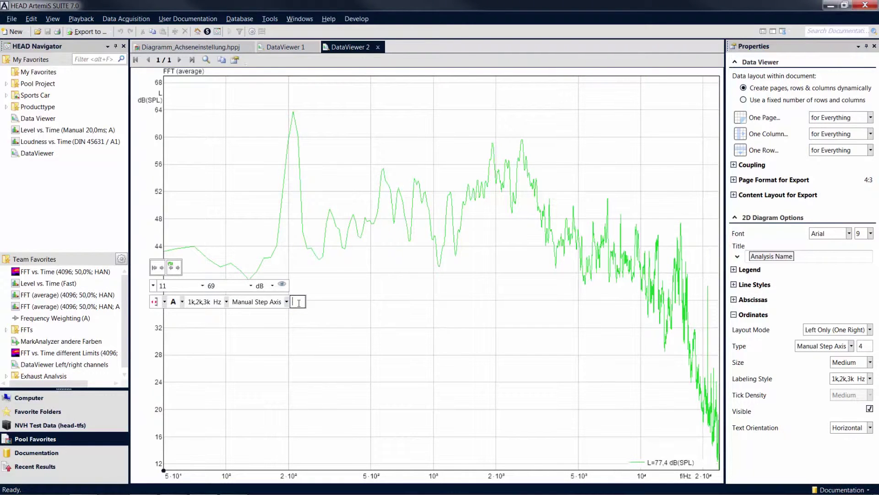
pyautogui.write('5')
pyautogui.press('Return')
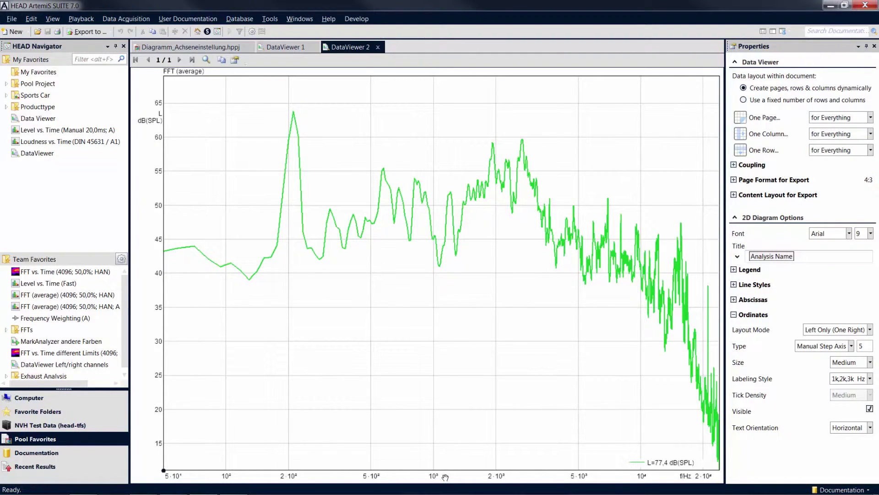
# Switch the frequency axis to an Octave Axis.
pyautogui.moveTo(445, 477)
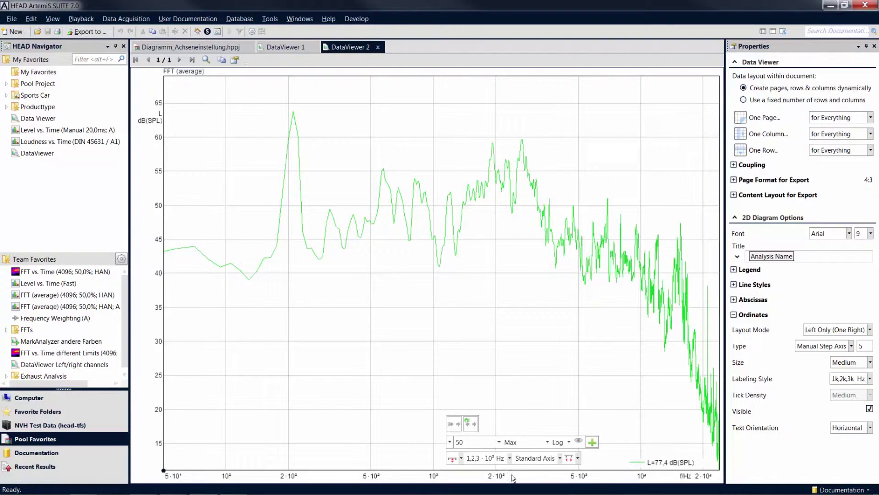
pyautogui.click(560, 458)
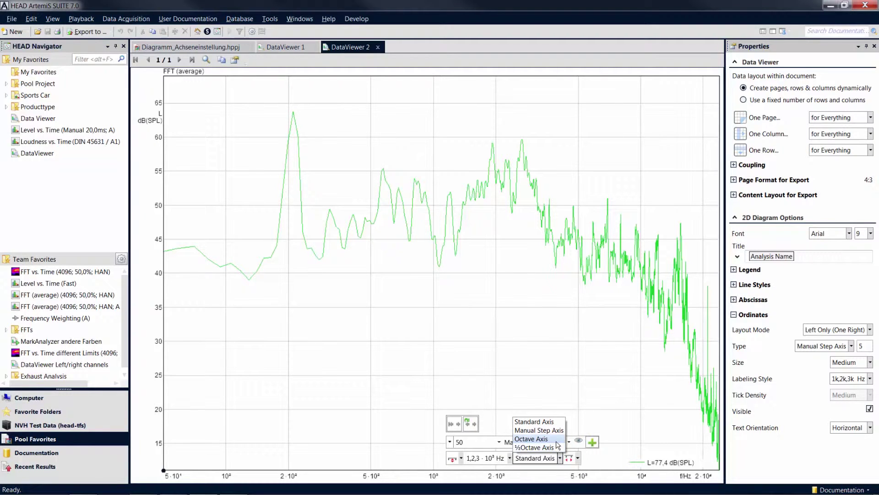
pyautogui.click(556, 440)
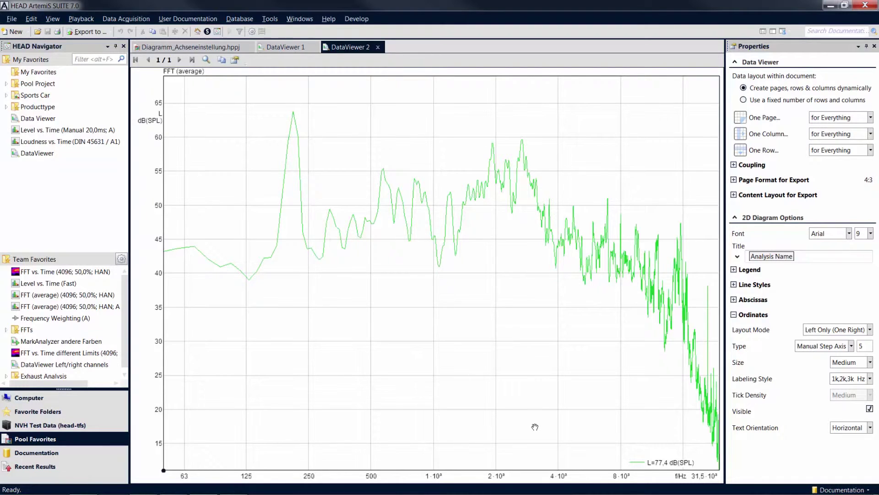
# Show the Loudness vs. Time time axis as a DOR clock-time axis.
pyautogui.click(289, 48)
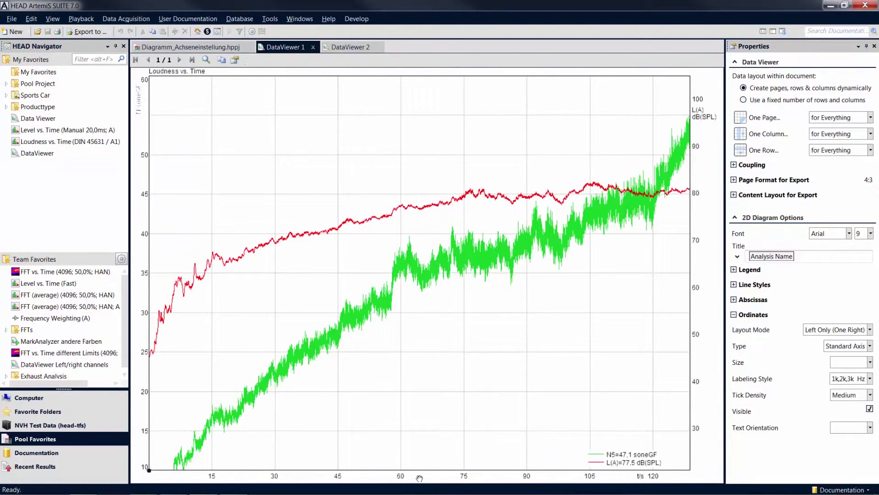
pyautogui.moveTo(448, 479)
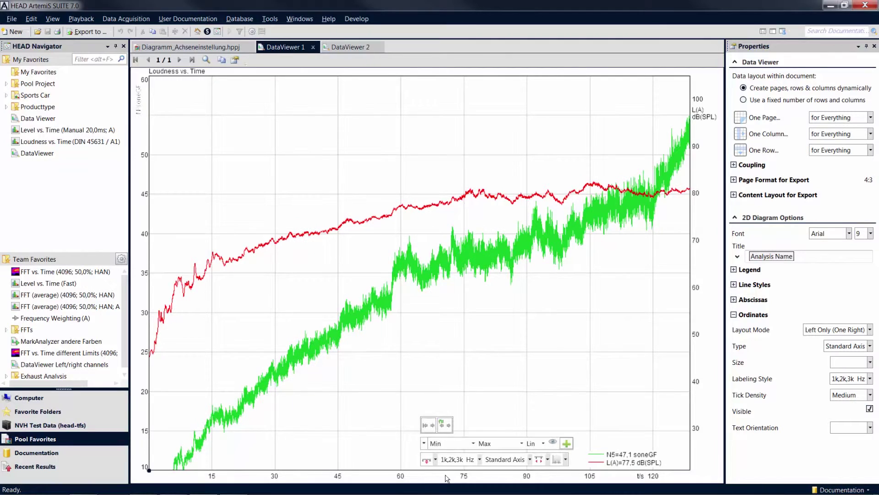
pyautogui.click(529, 459)
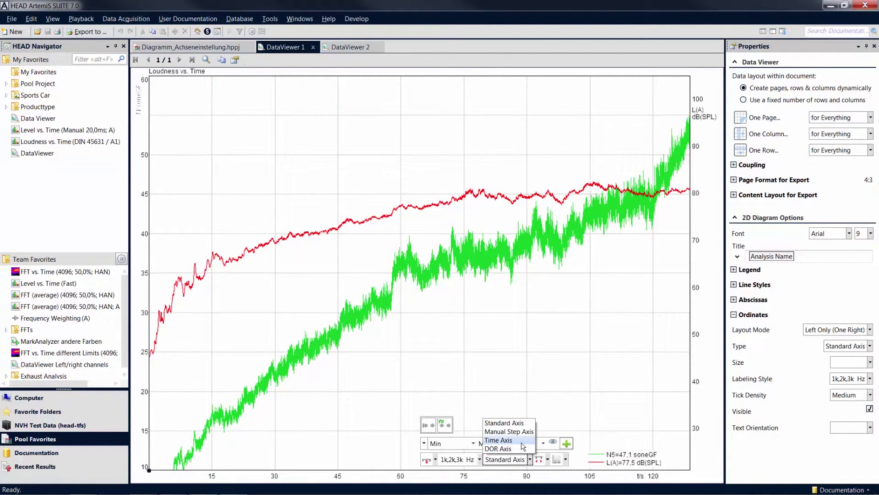
pyautogui.click(522, 442)
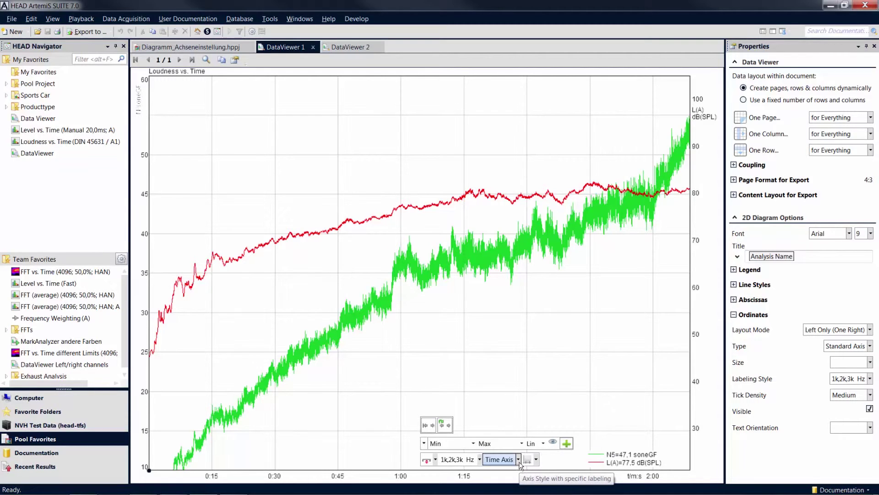
pyautogui.click(519, 460)
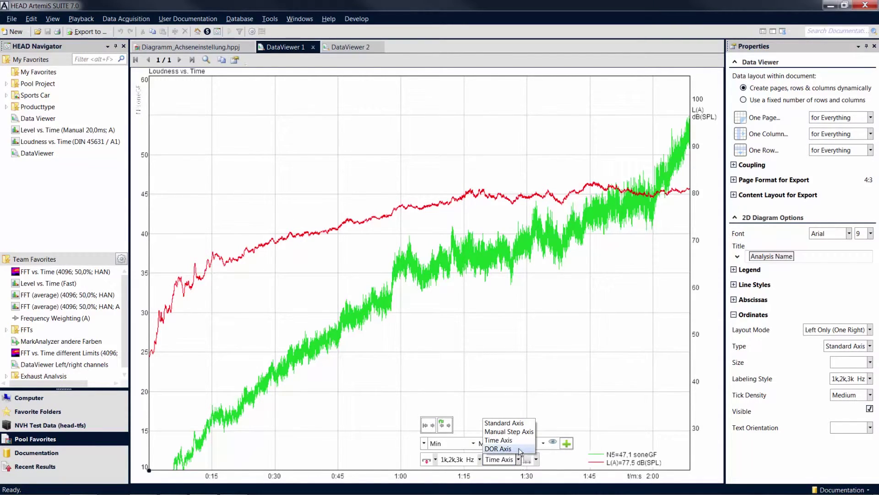
pyautogui.click(520, 449)
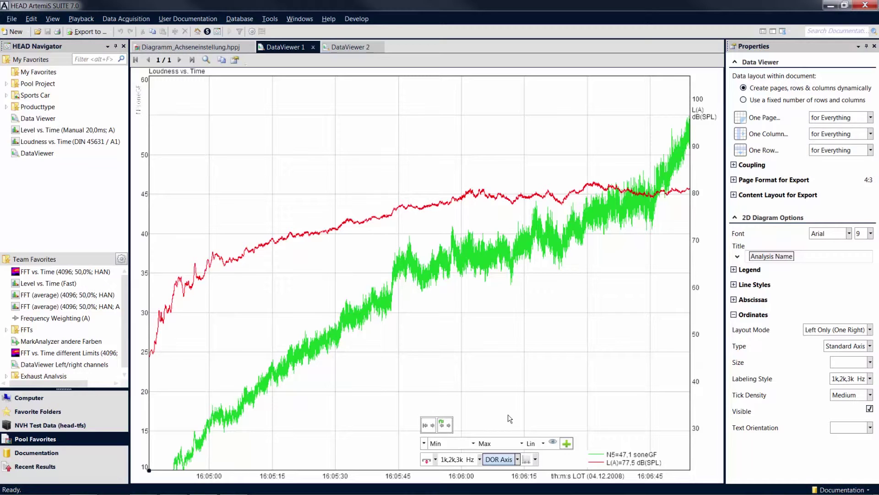
# Set the time axis minimum to 20 s and clear the maximum field.
pyautogui.click(461, 443)
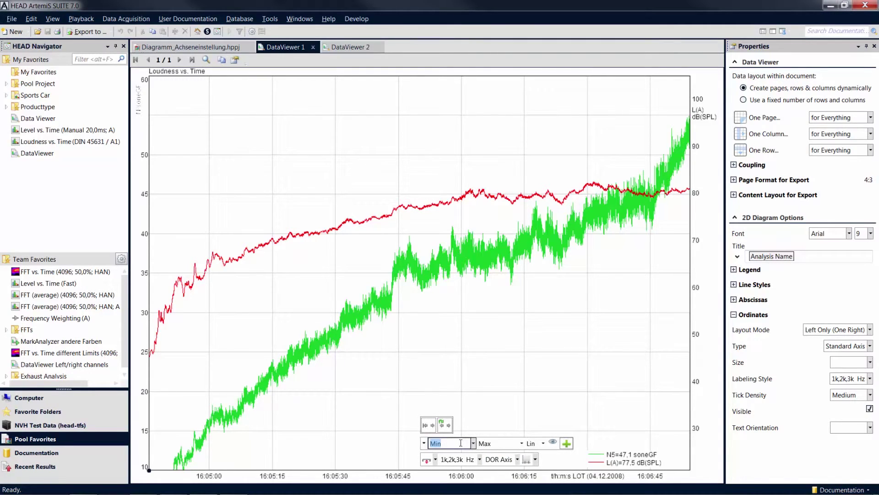
pyautogui.write('20')
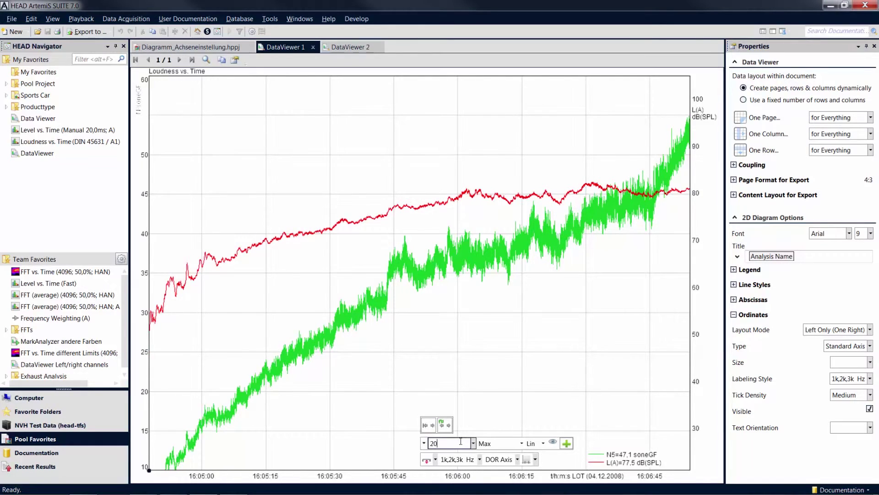
pyautogui.press('Tab')
pyautogui.press('BackSpace')
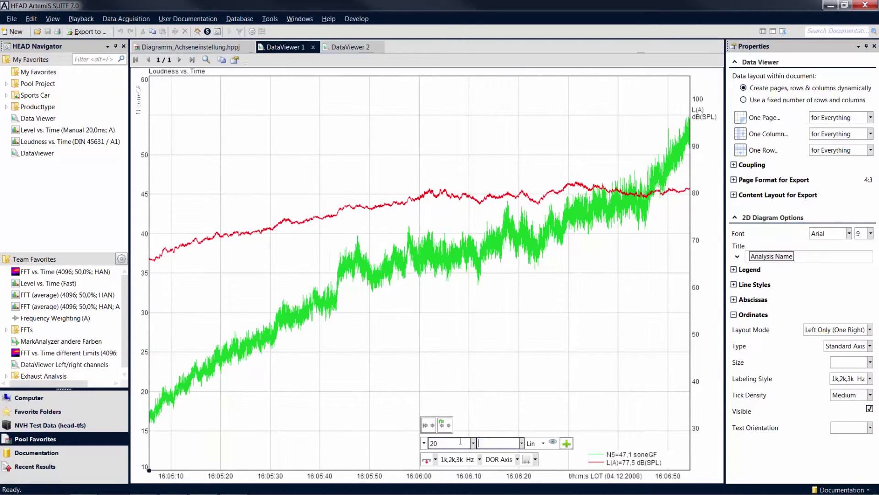
# Set the time axis maximum to 40 s and close the axis toolbar.
pyautogui.write('40')
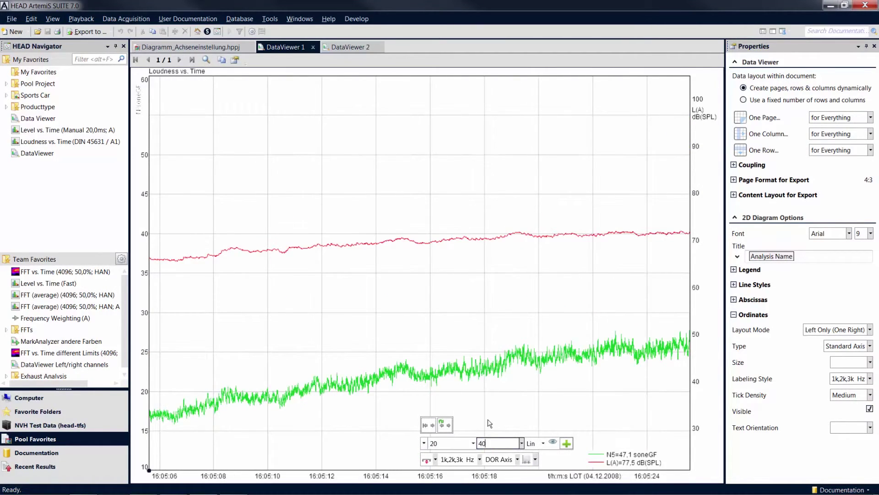
pyautogui.press('Return')
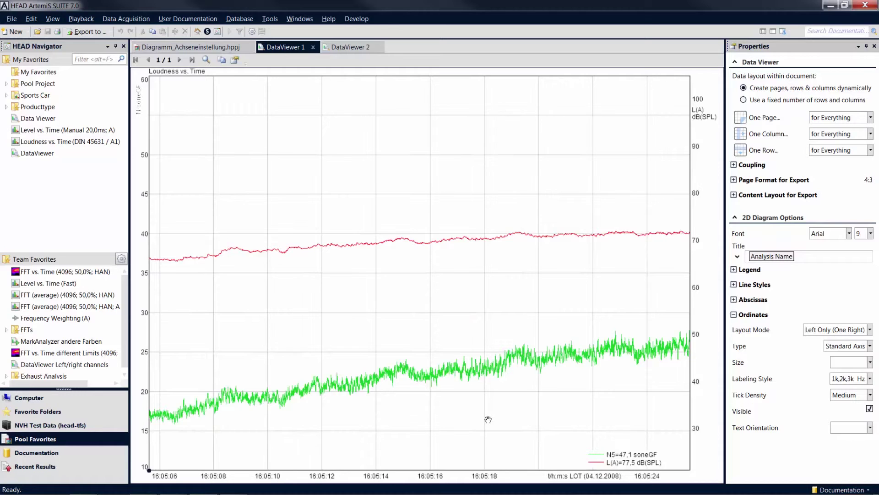